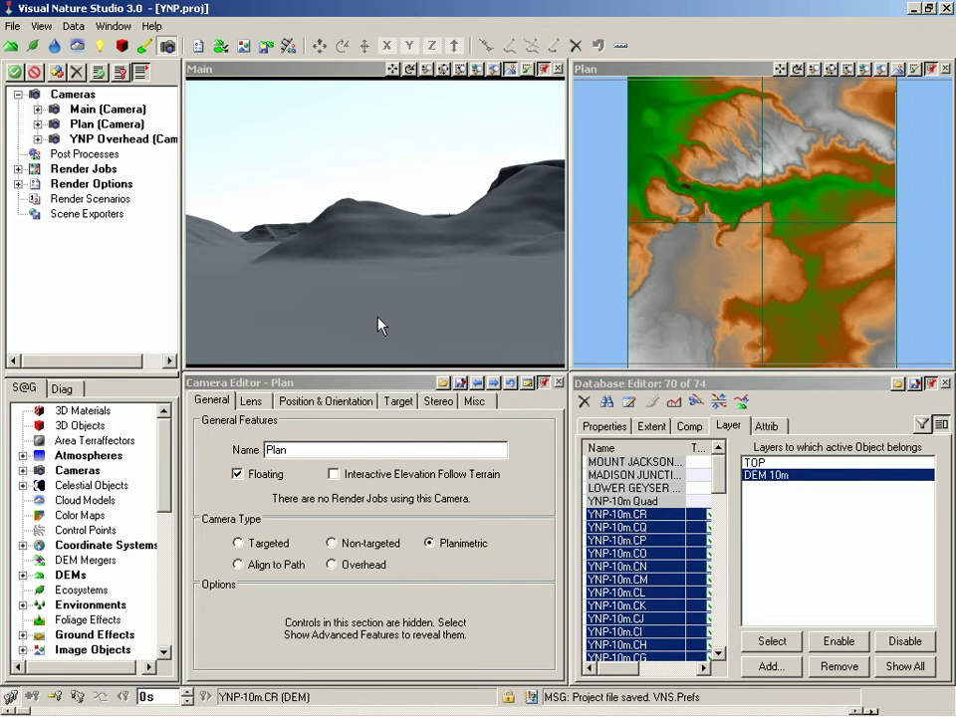
- Start importing the YNP-10m.elev elevation file as a DEM, keeping Disable NULLed on
left_click(266, 45)
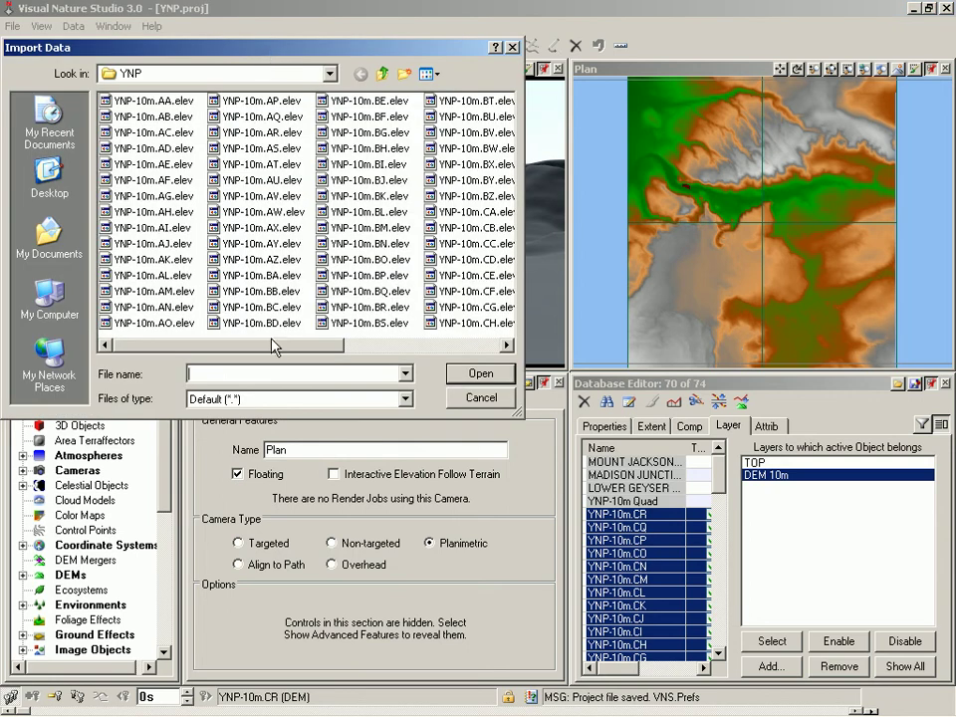
left_click_drag(272, 354, 434, 351)
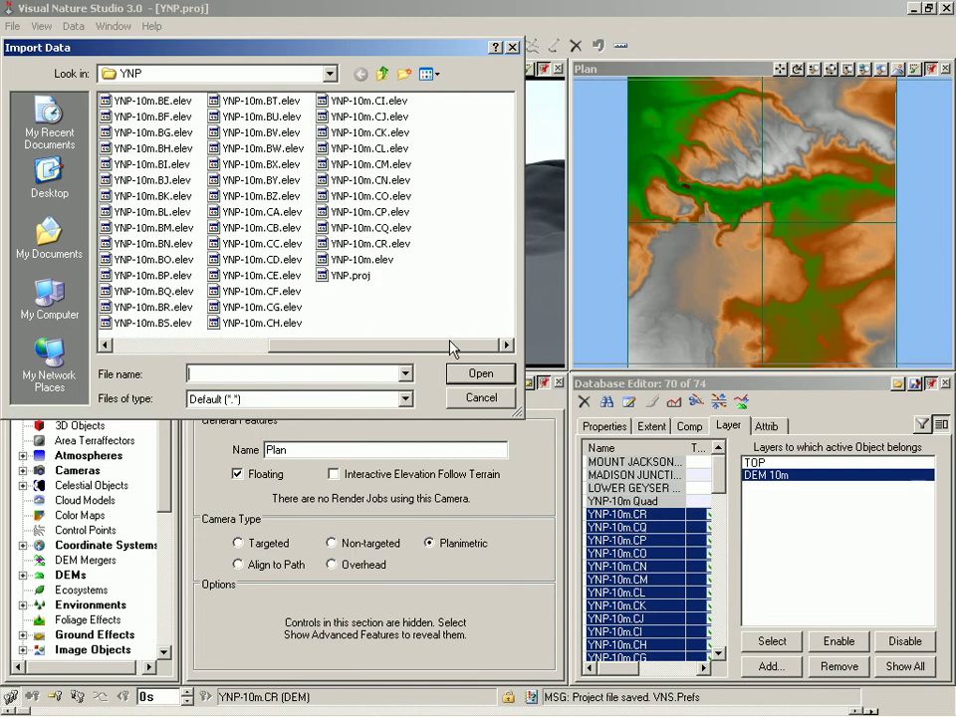
double_click(364, 260)
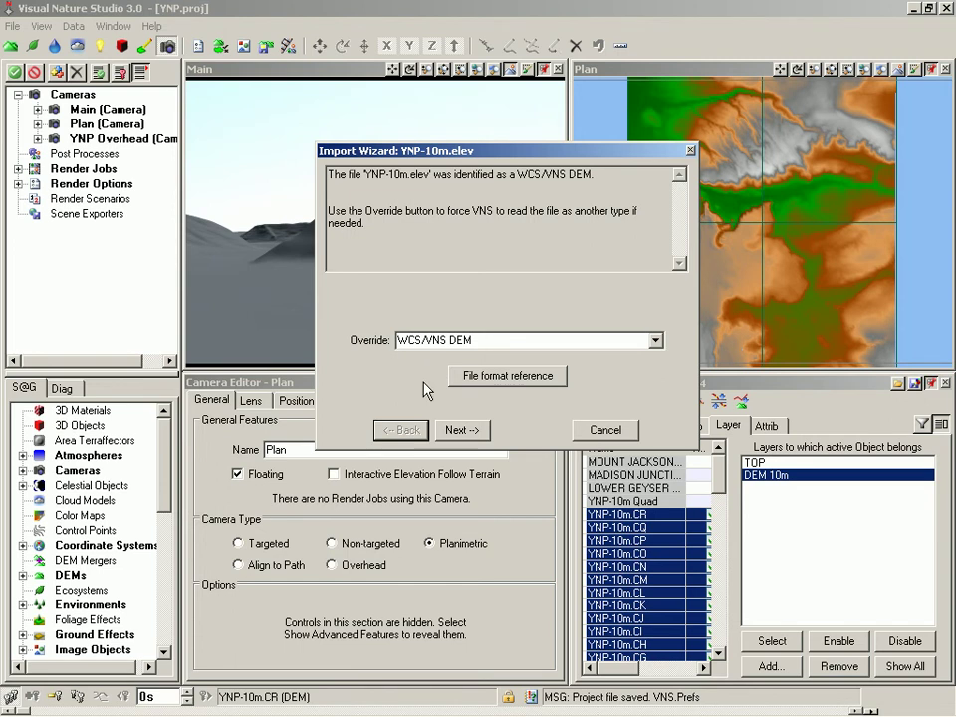
left_click(454, 433)
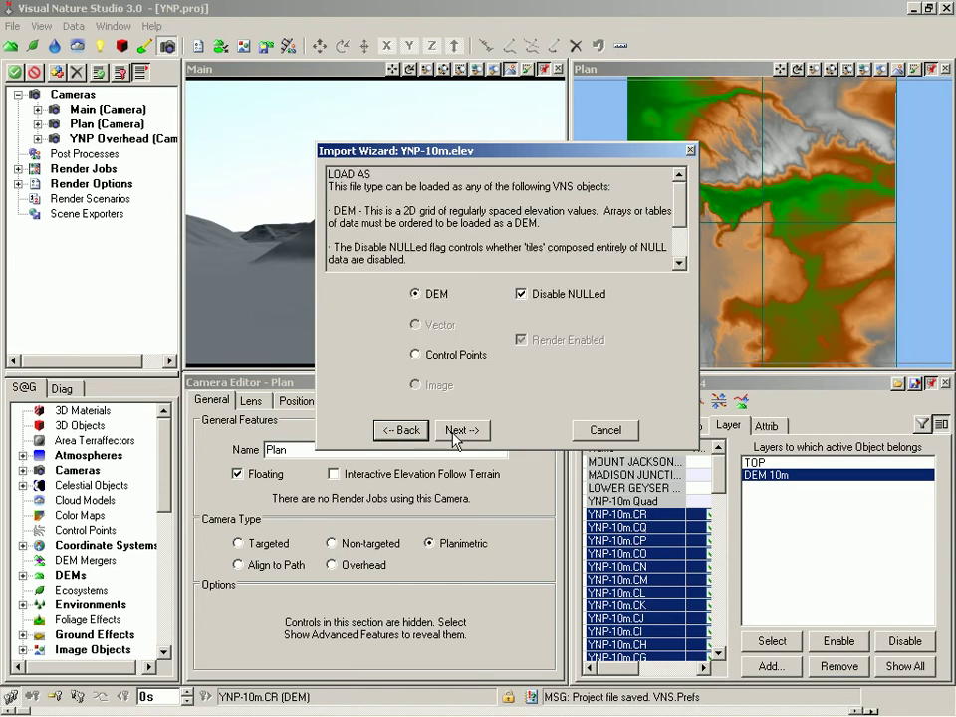
left_click(455, 433)
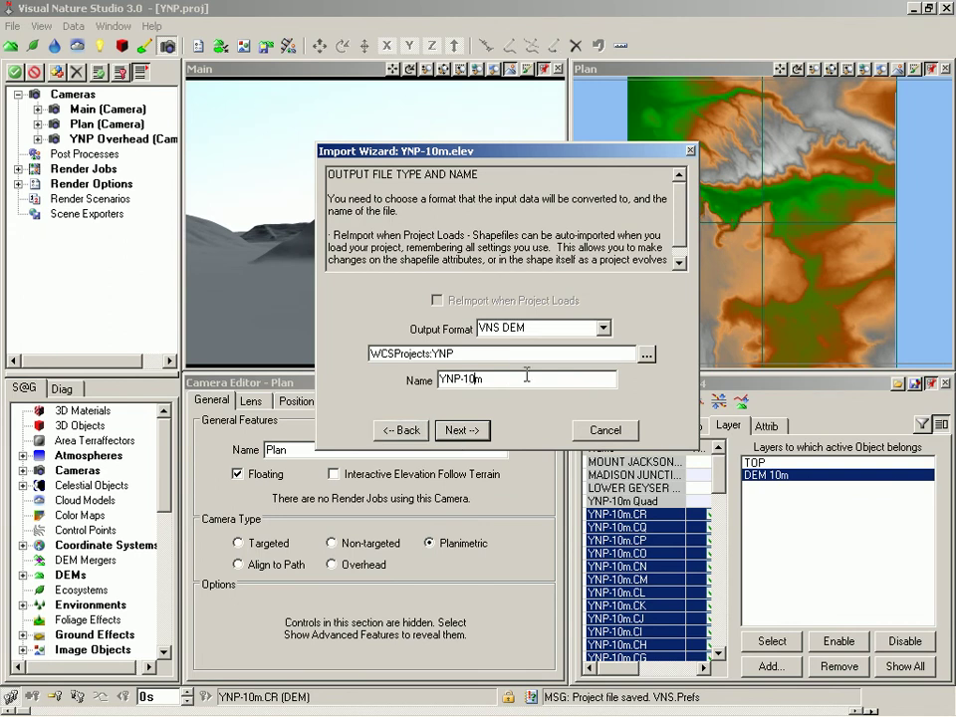
- Name the output DEM YNP-100m, keeping the VNS DEM format and the YNP project folder
type("0")
key("Tab")
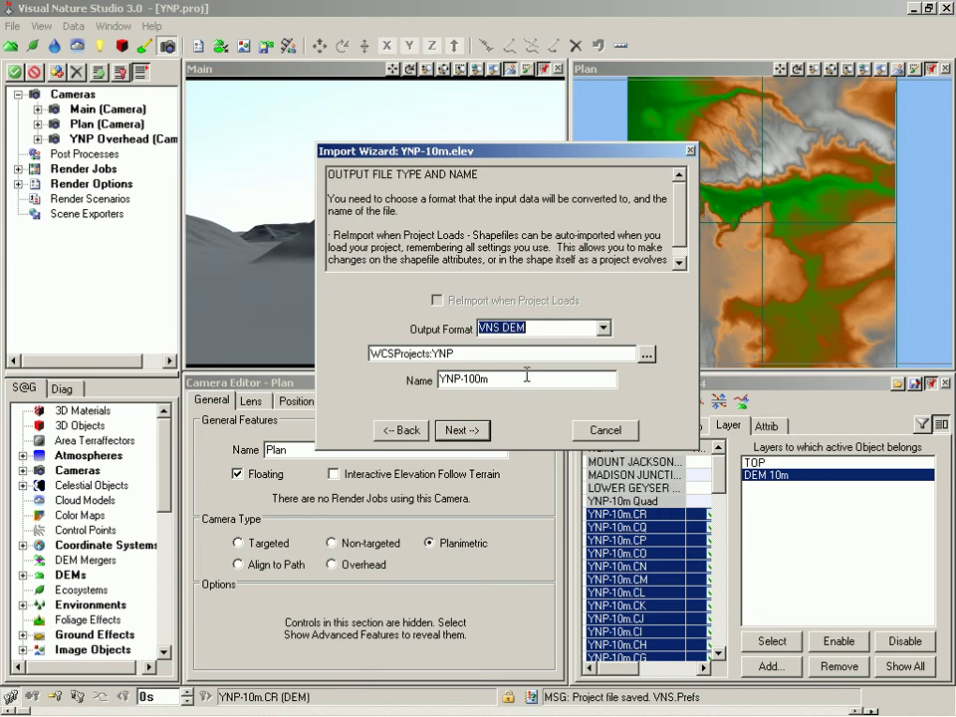
left_click(462, 430)
left_click(461, 430)
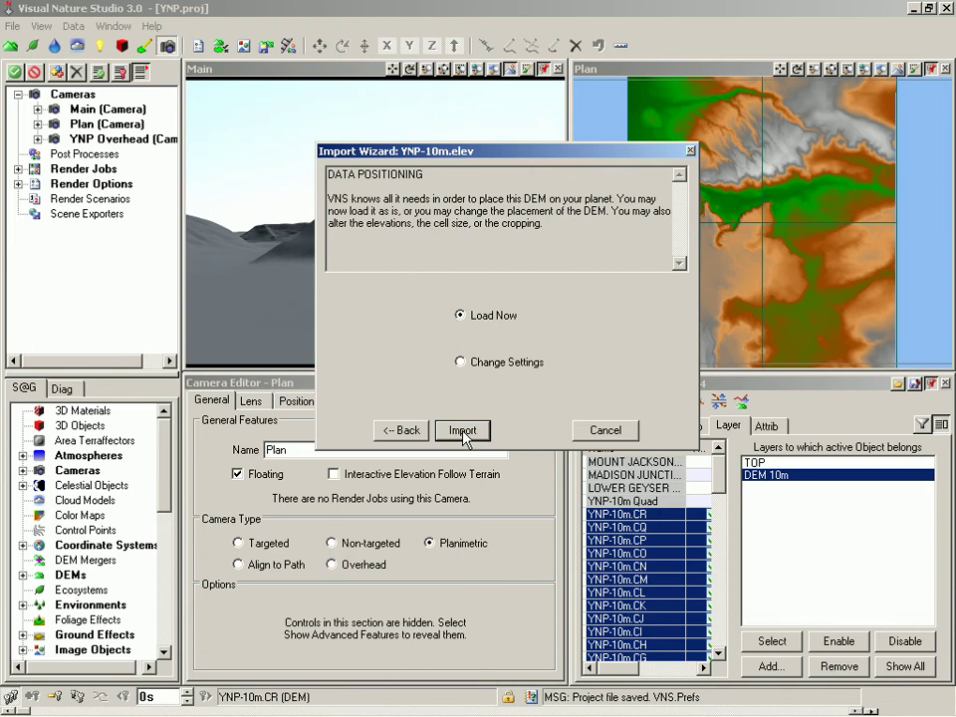
- Choose Change Settings for the import and accept the default reference coordinates, horizontal extents and NULL data settings
left_click(460, 363)
left_click(462, 430)
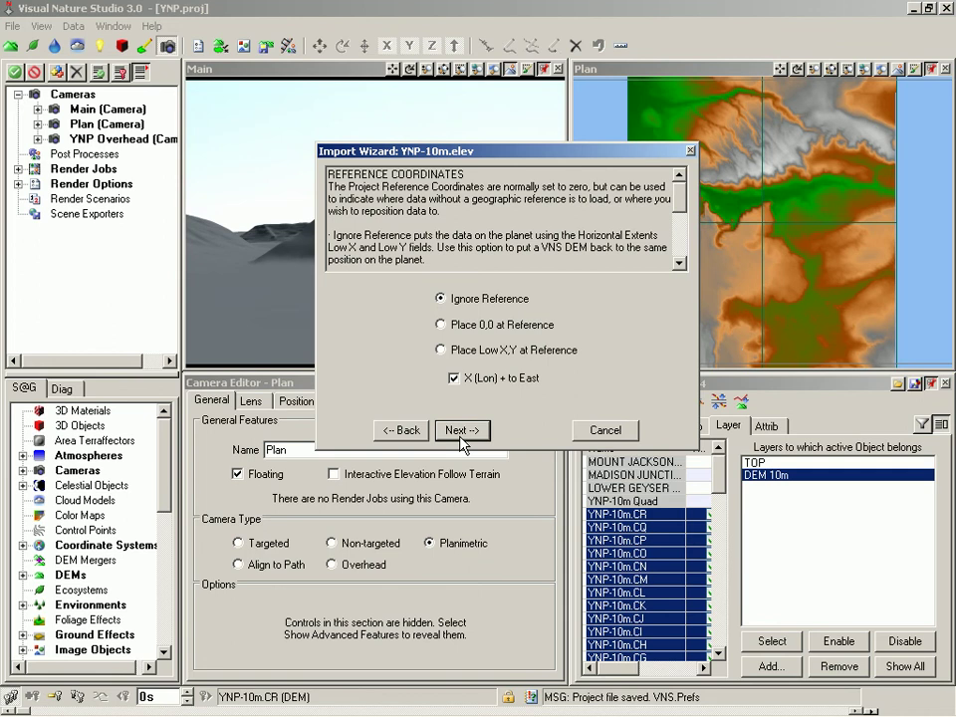
left_click(463, 432)
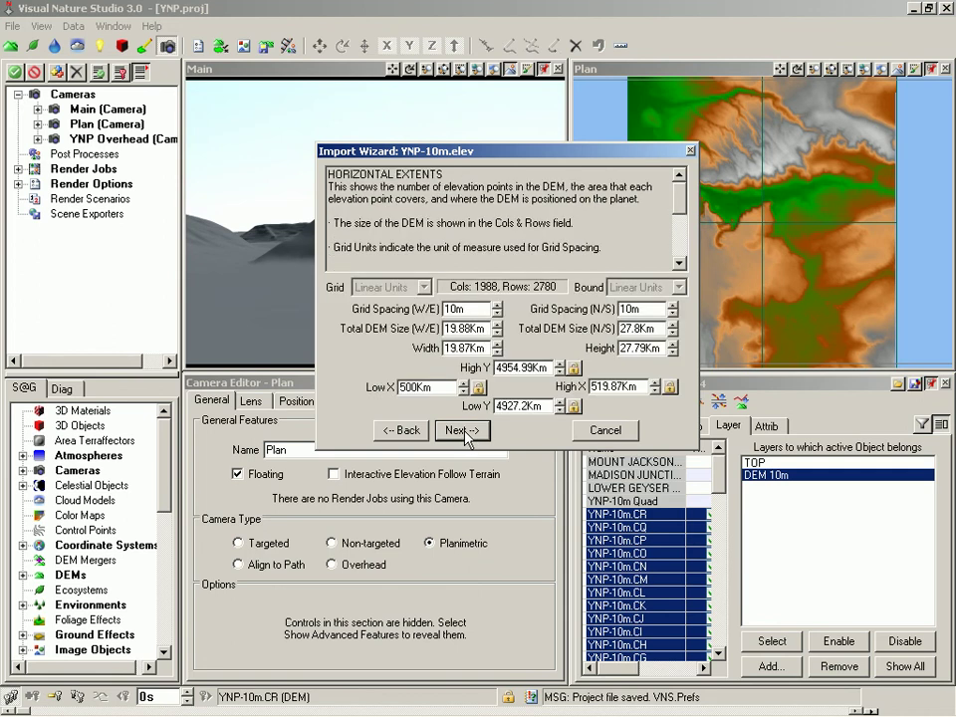
left_click(462, 430)
left_click(462, 430)
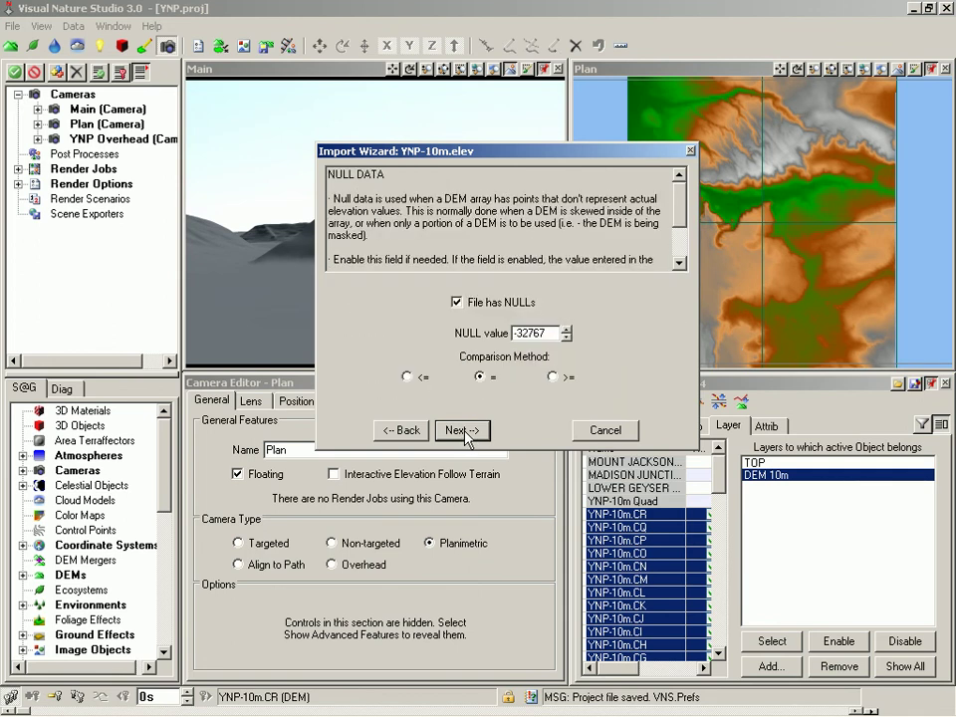
left_click(462, 430)
left_click(464, 432)
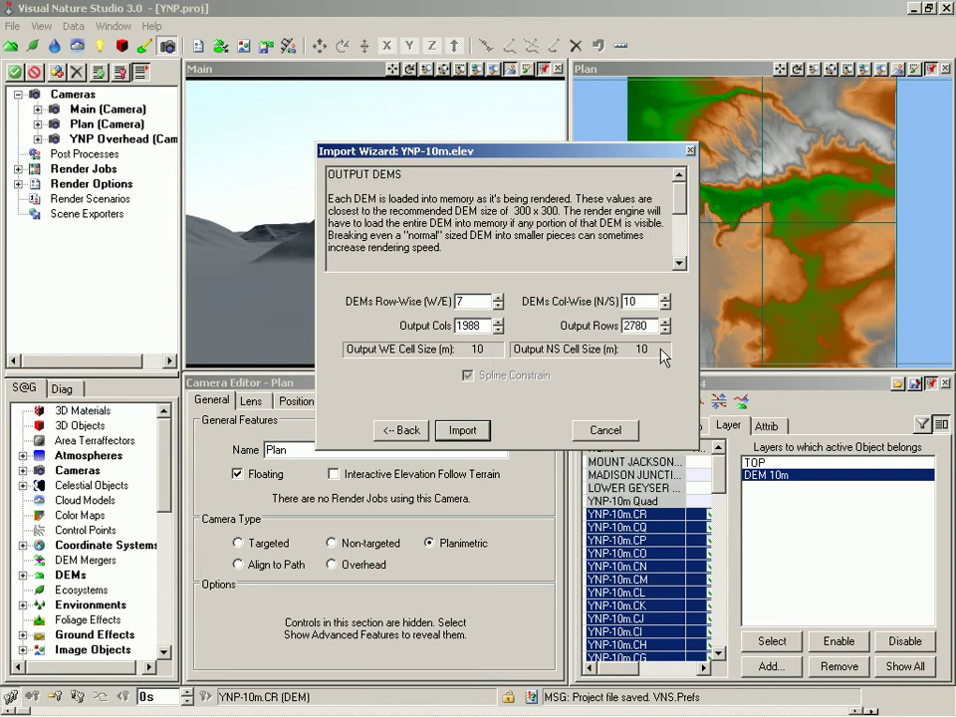
- Import the terrain as a single DEM, 1 by 1, with 198 output columns and 278 output rows
double_click(474, 324)
key("Tab")
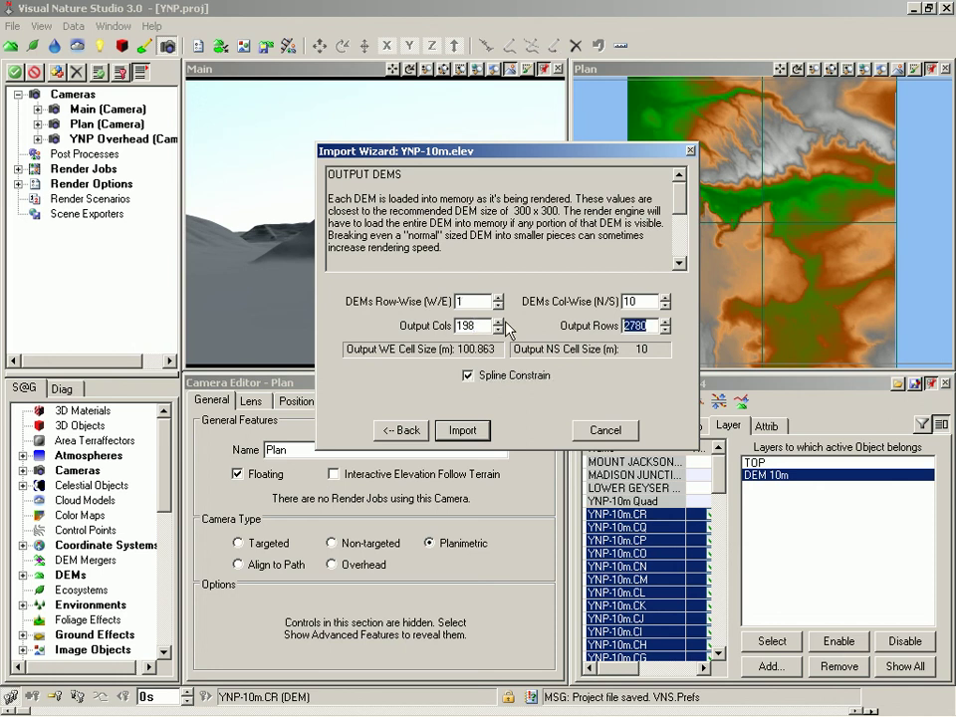
left_click(648, 325)
key("BackSpace")
left_click(637, 302)
key("BackSpace")
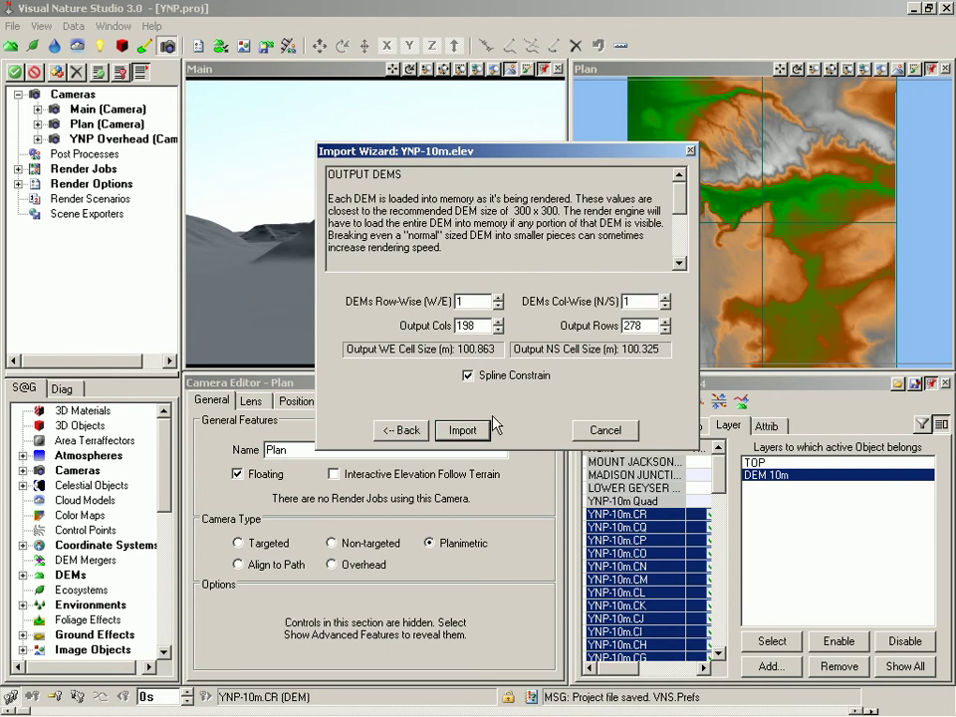
left_click(462, 430)
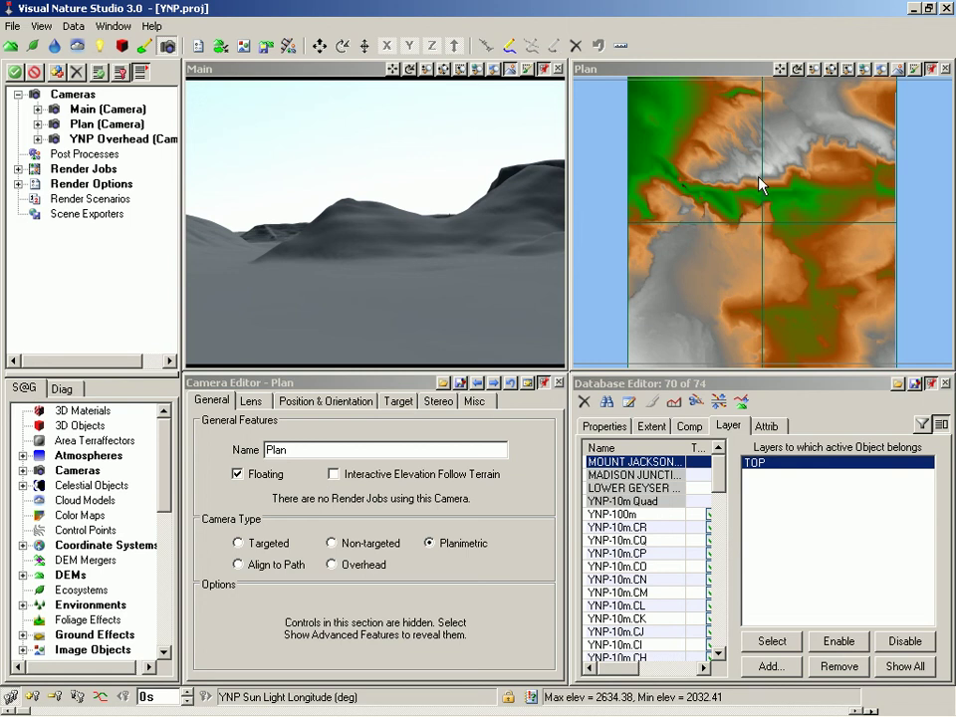
- Disable all objects on the DEM 10m layer, using the YNP-10m.CM tile's layer list
left_click(622, 514)
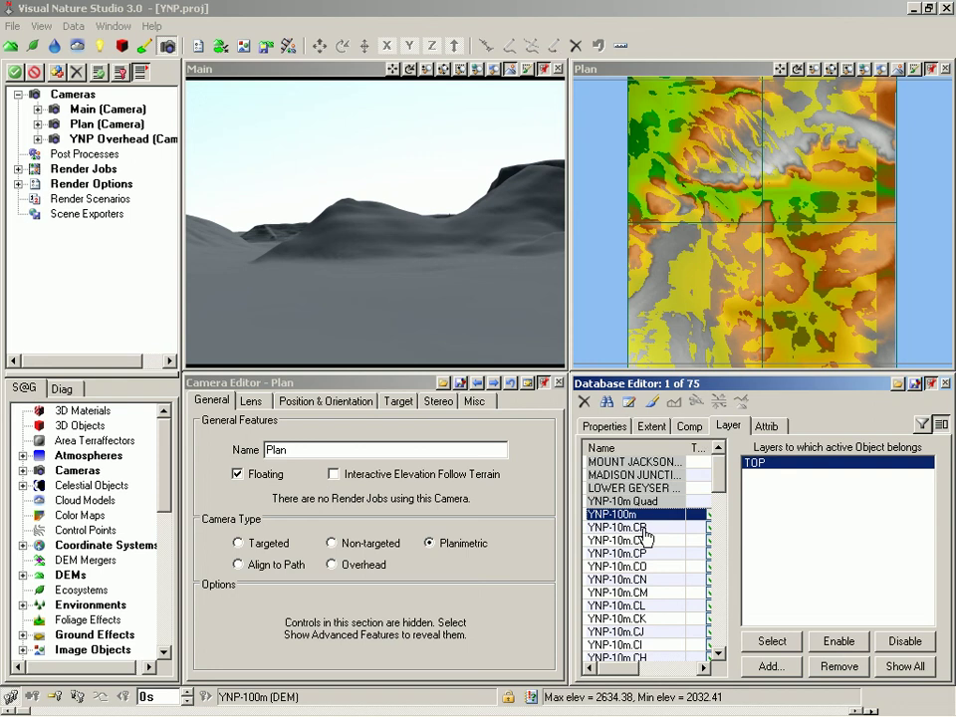
left_click(633, 593)
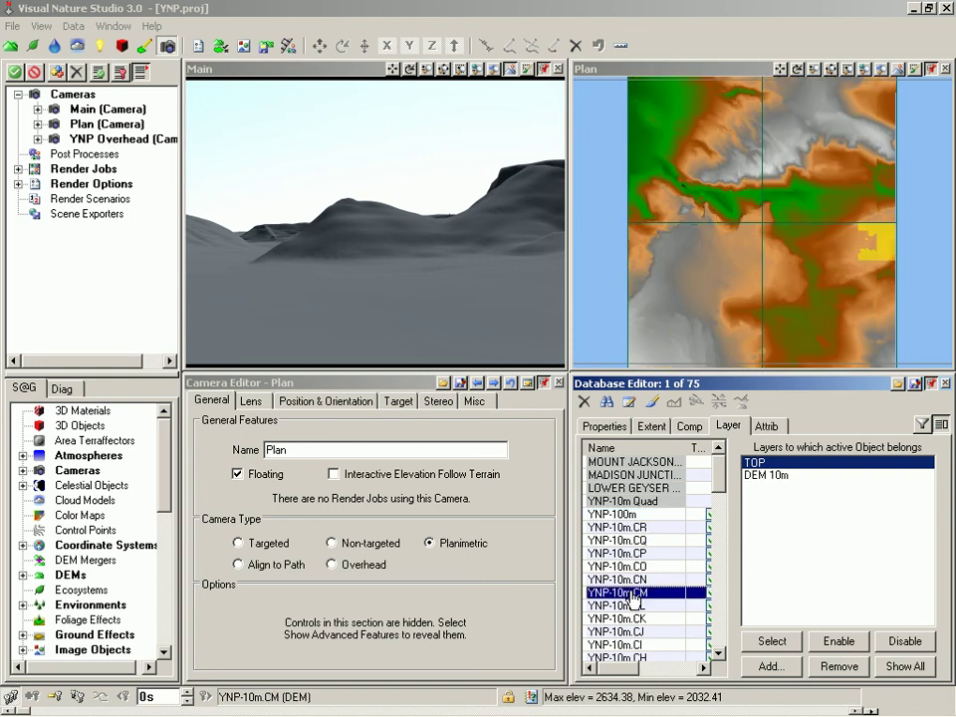
left_click(774, 476)
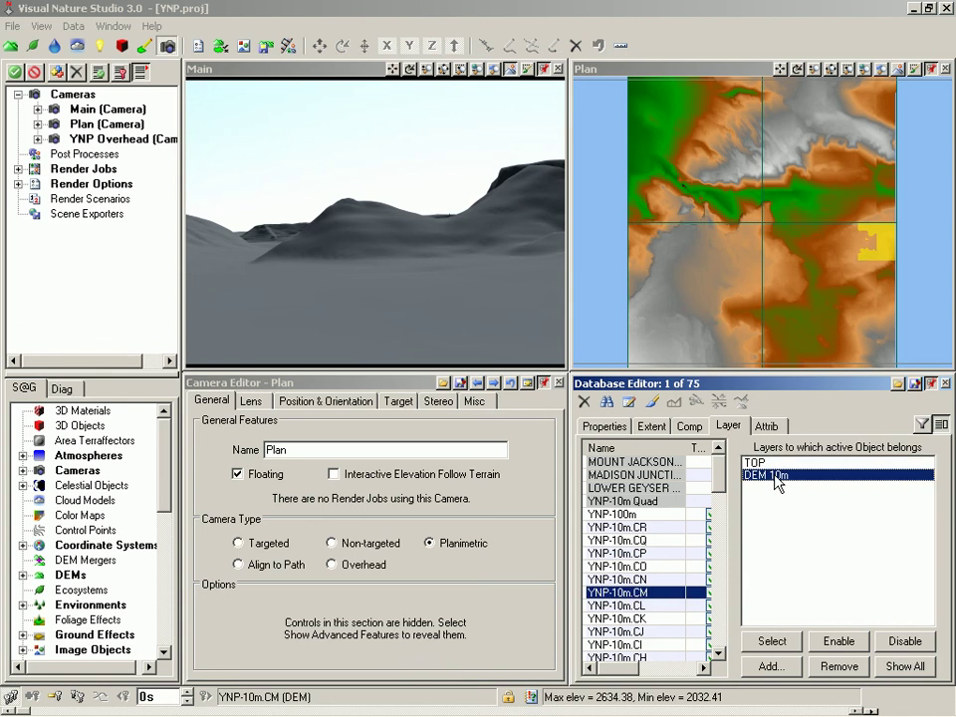
left_click(890, 642)
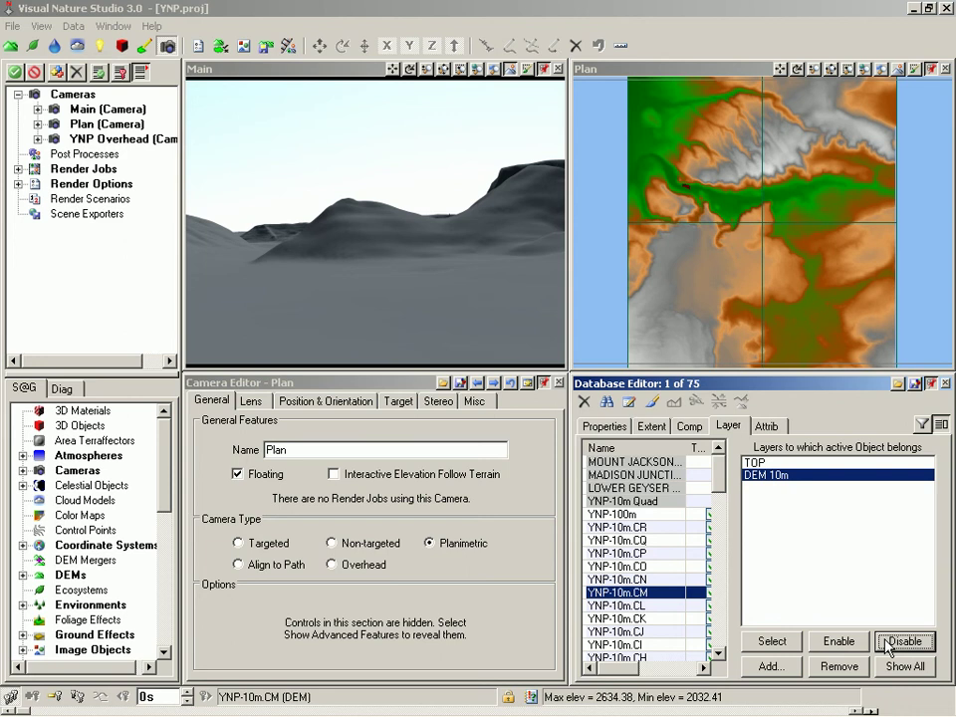
- Switch the Plan view to the Main camera
right_click(642, 74)
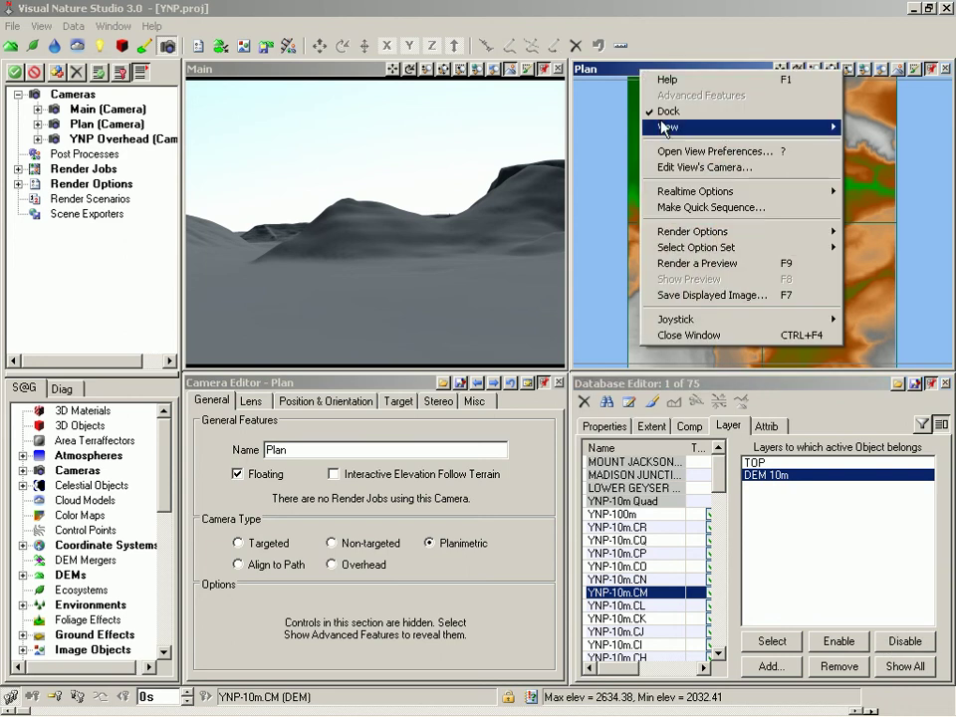
mouse_move(665, 127)
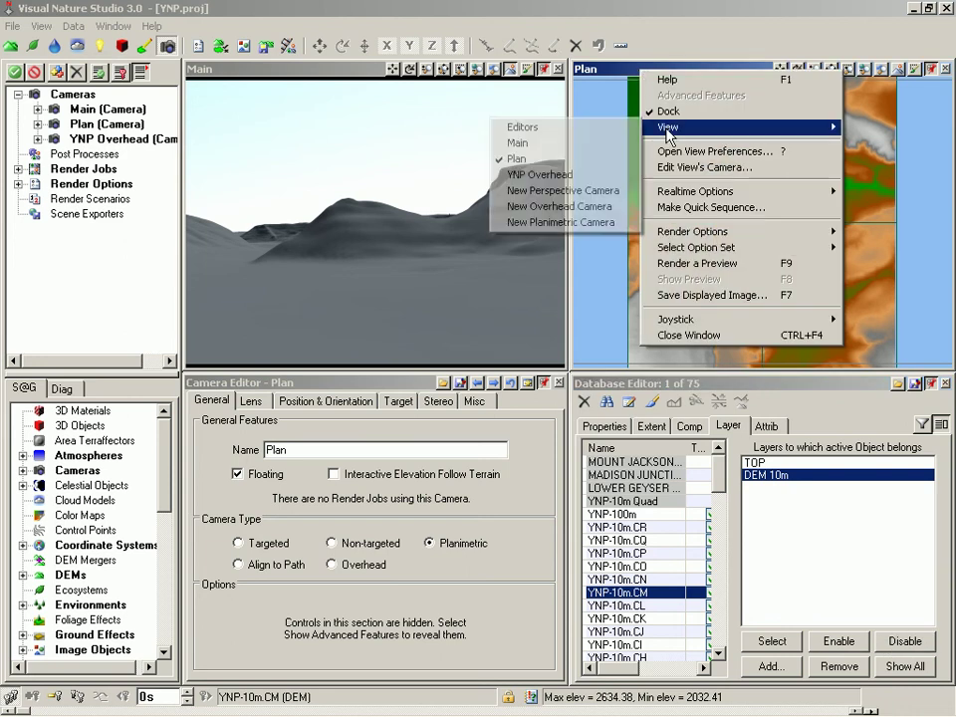
left_click(617, 151)
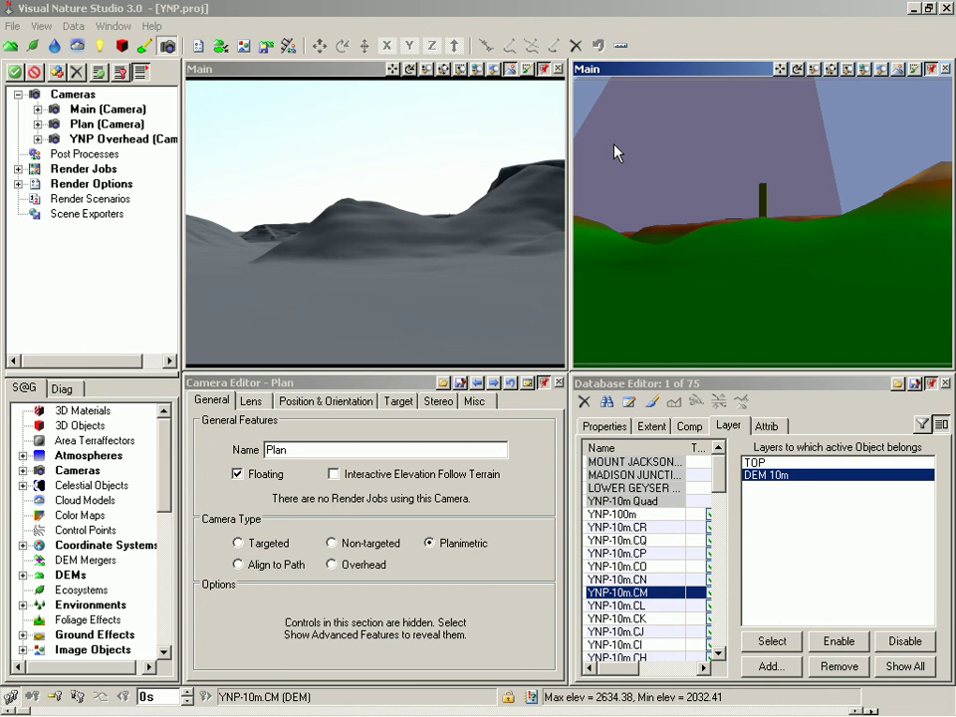
- Save the project and render a preview in the view just switched to the Main camera
key("ctrl+s")
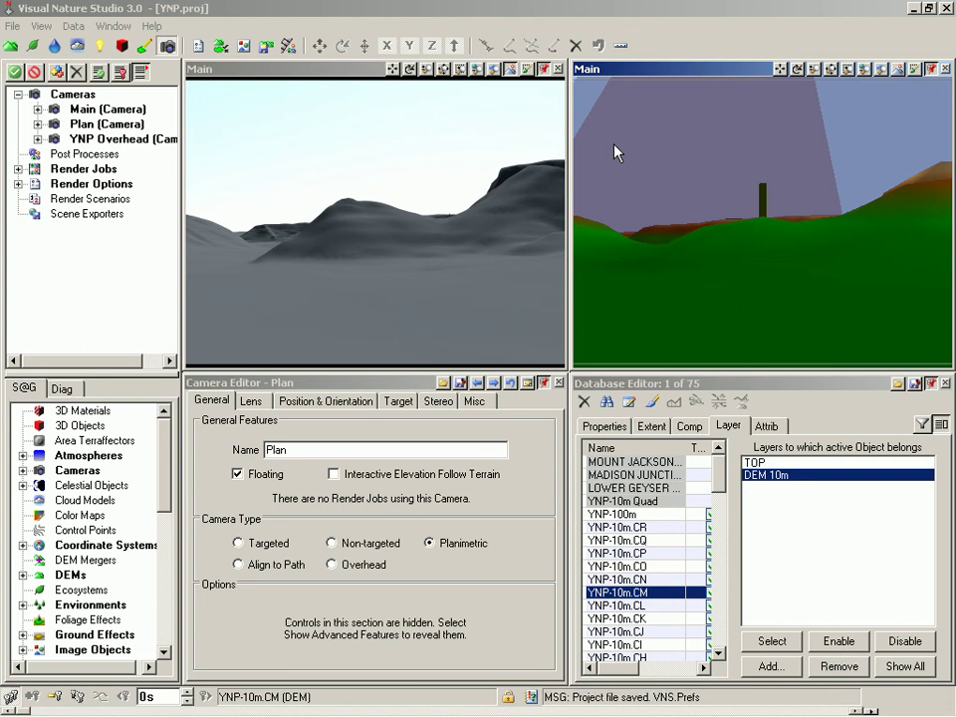
key("F9")
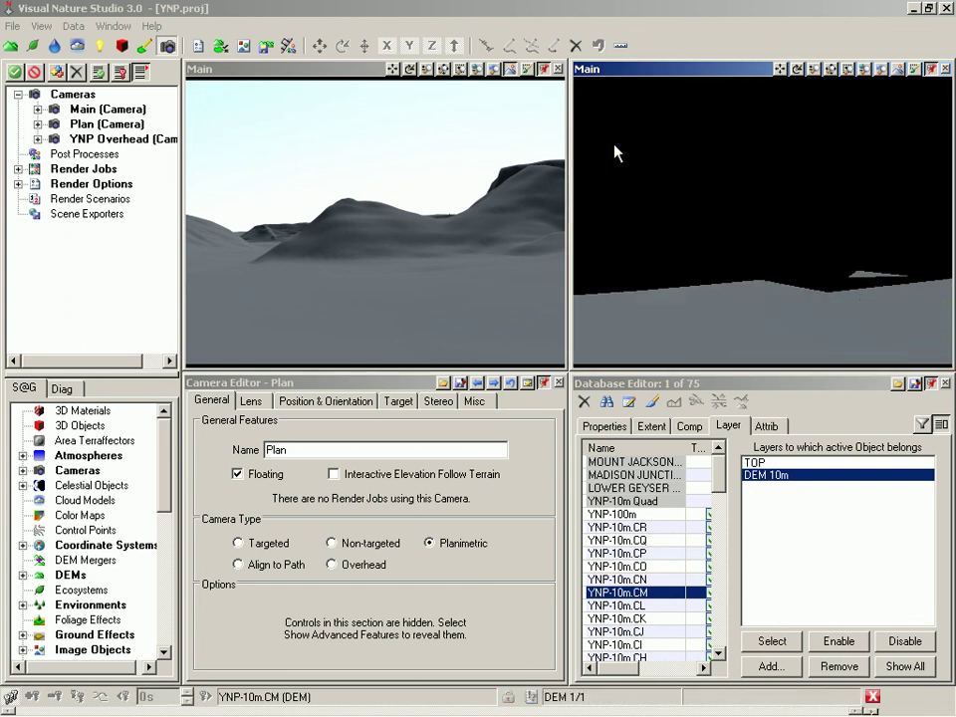